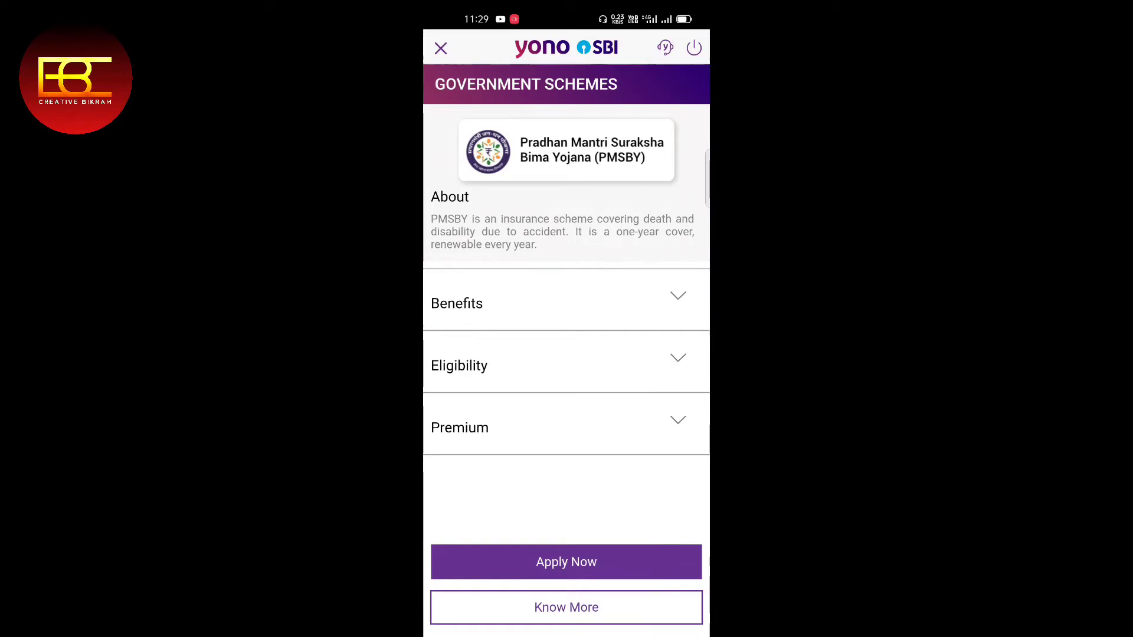
- Review the benefits, eligibility and premium sections of Pradhan Mantri Suraksha Bima Yojana (PMSBY), and start applying for the scheme
left_click(555, 303)
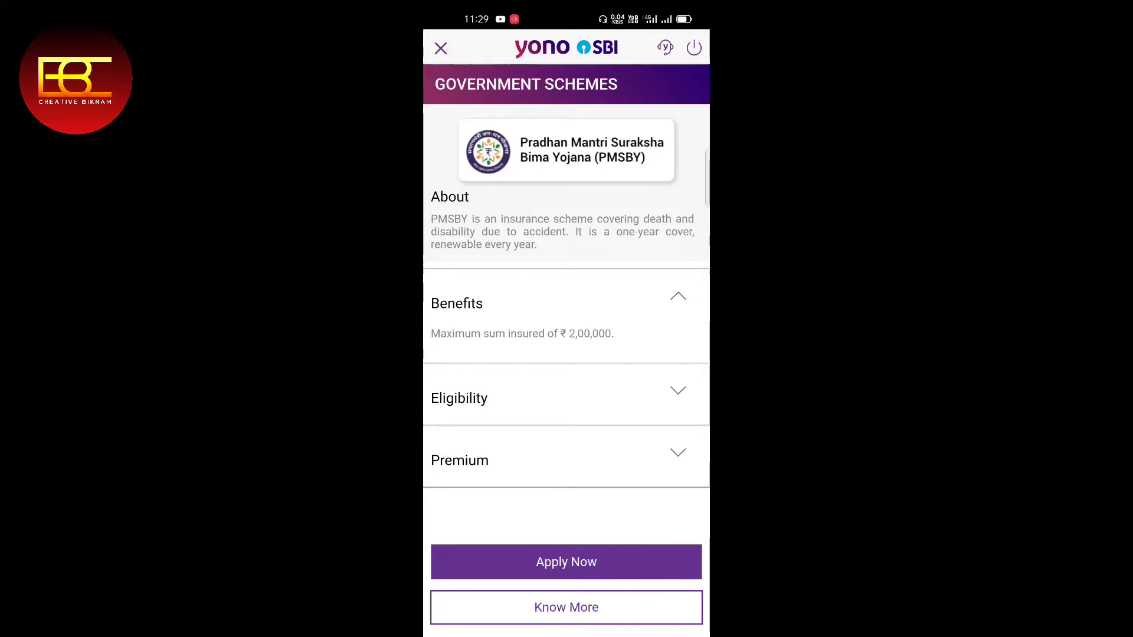
left_click(678, 390)
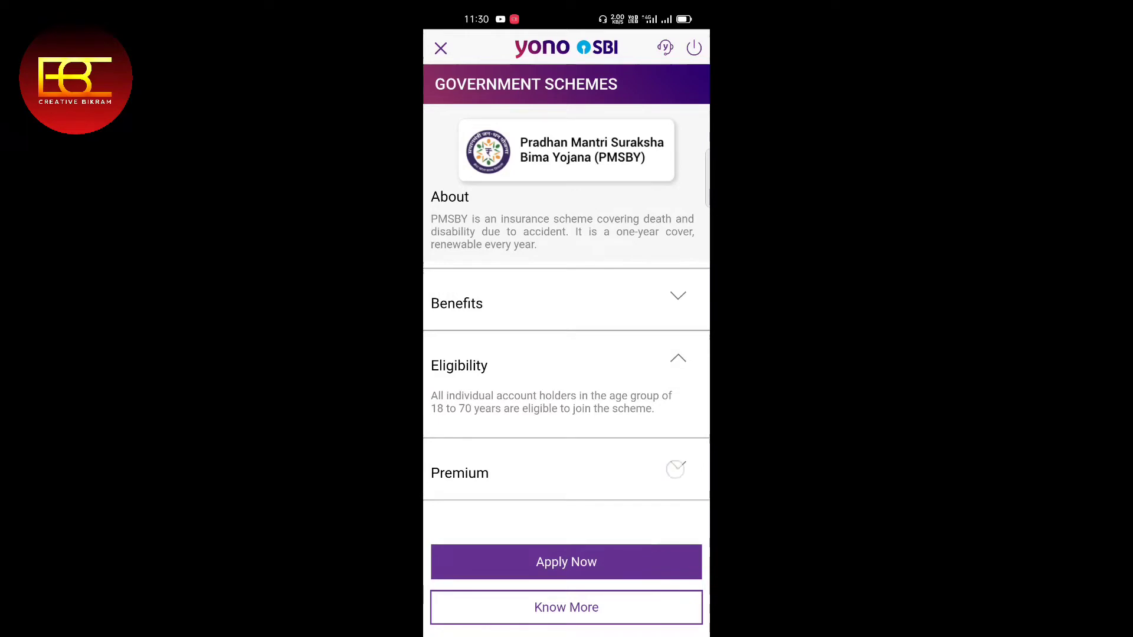
left_click(676, 469)
left_click(564, 397)
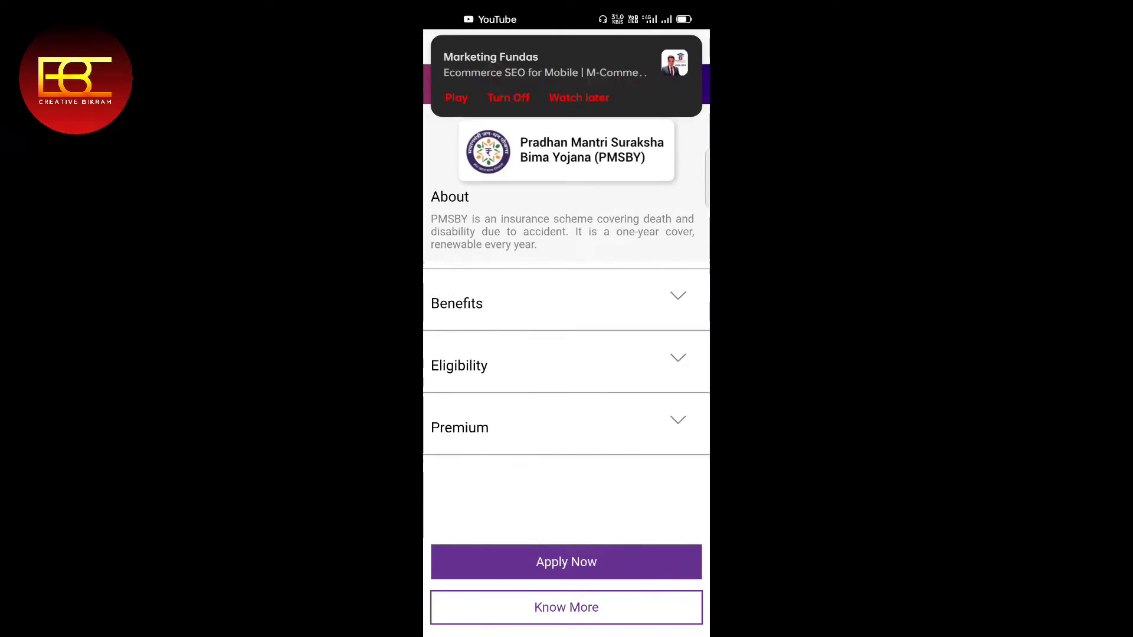
left_click(684, 97)
left_click(567, 562)
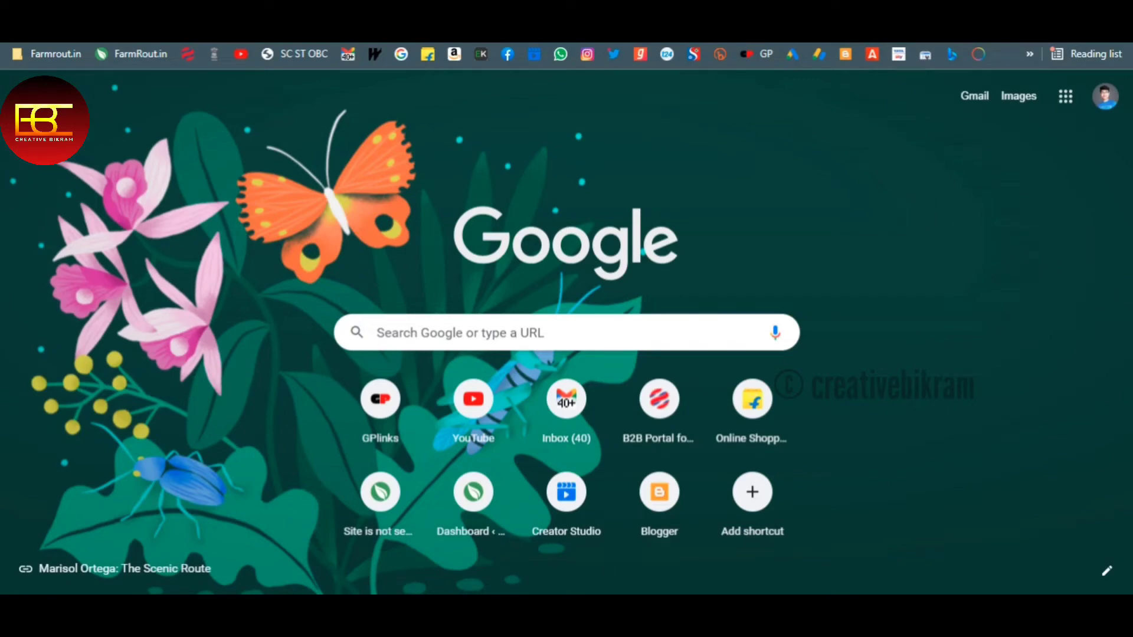
- Switch to Chrome, search the web for onlinesbi and open the State Bank of India website from the results
key("ctrl+l")
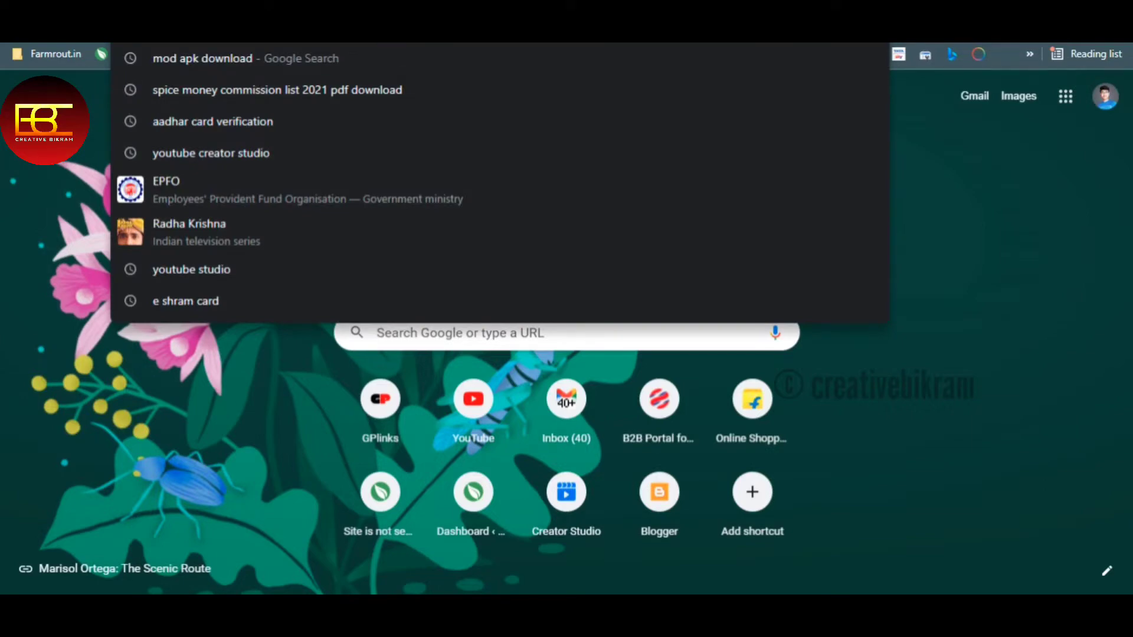
type("onli")
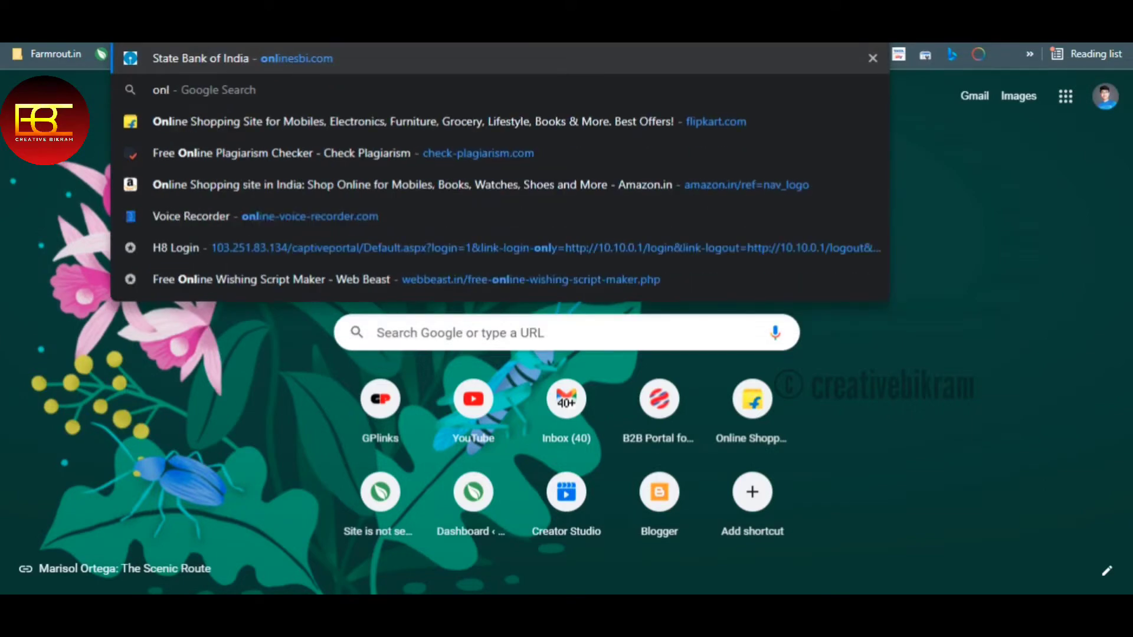
type("s")
key("Down")
key("Return")
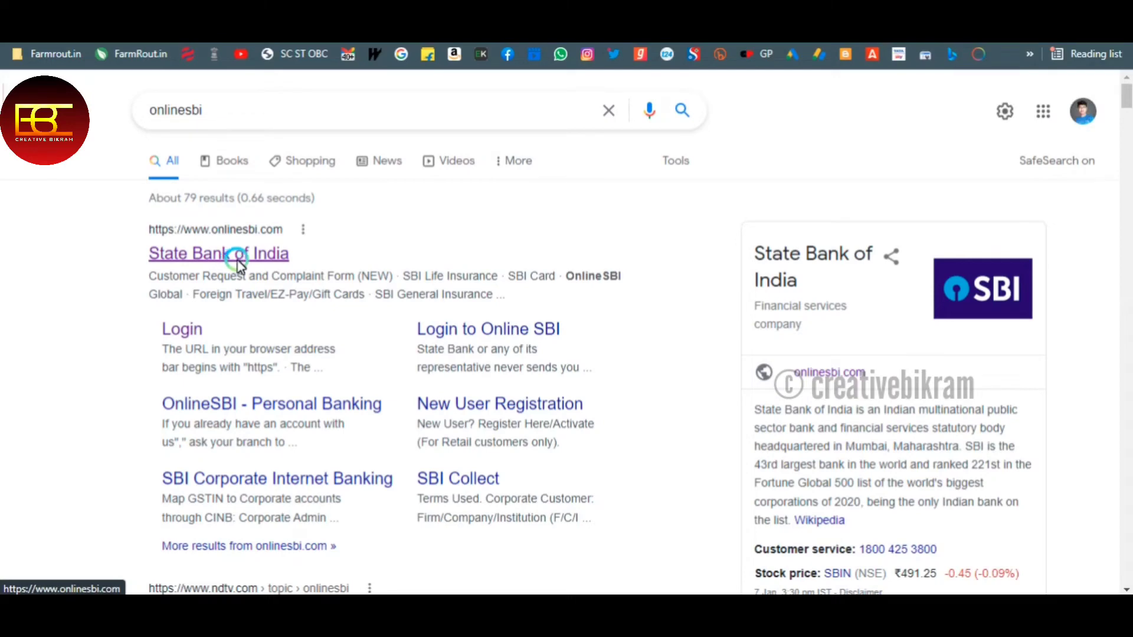
left_click(242, 259)
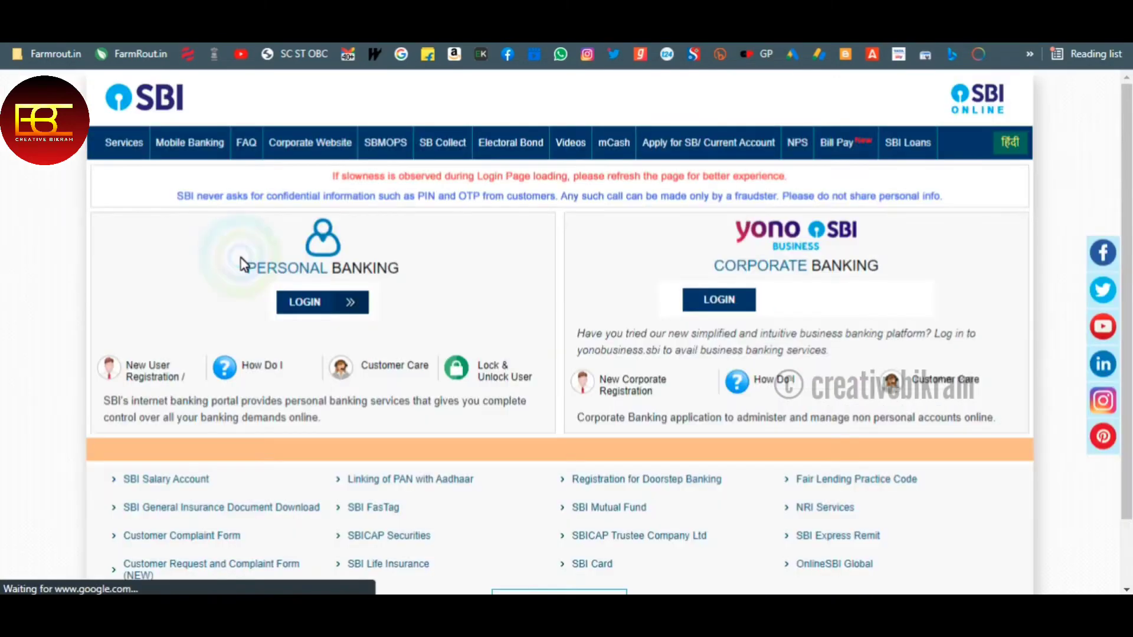
- Open the Personal Banking login and continue to the OnlineSBI username and password form
mouse_move(266, 266)
left_mouse_down()
mouse_move(387, 275)
mouse_move(278, 286)
left_mouse_up()
left_click(307, 302)
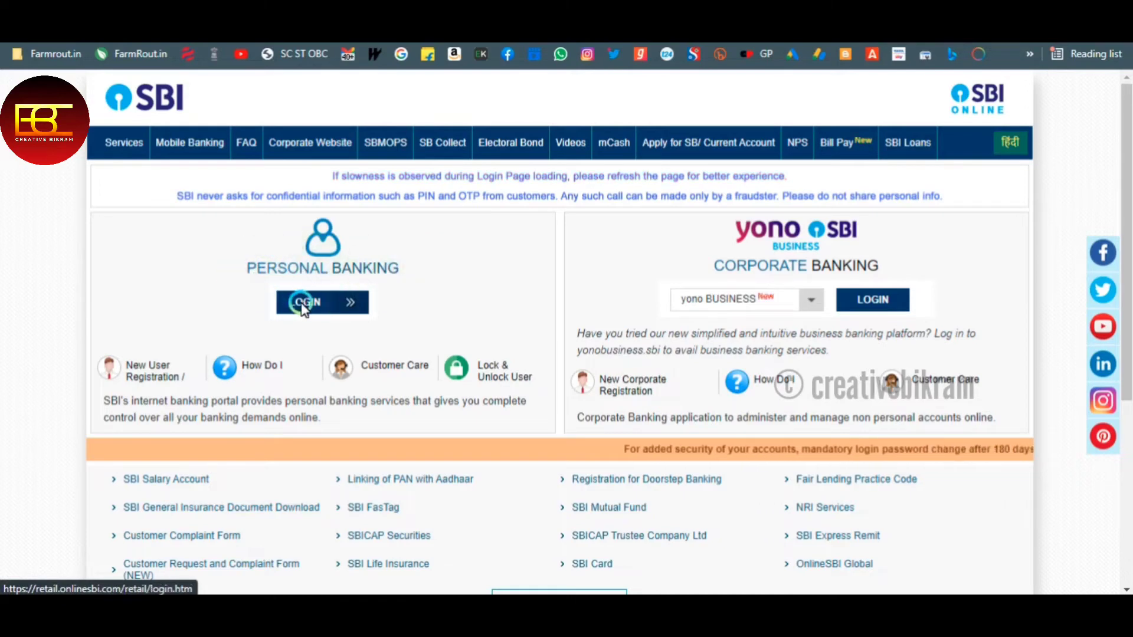
left_click(225, 259)
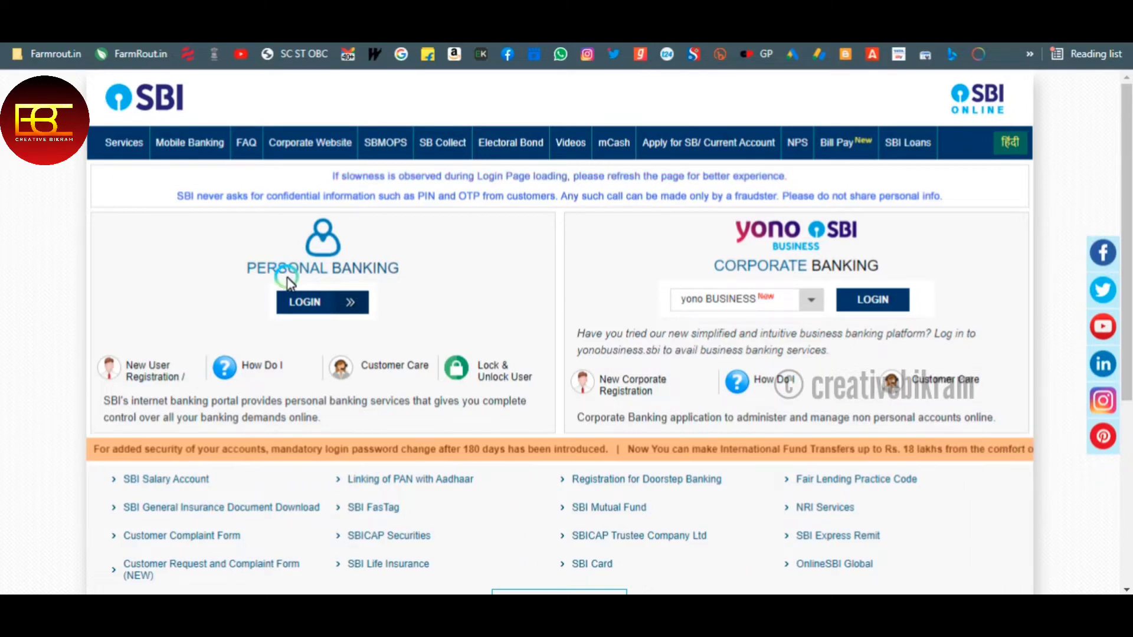
left_click(324, 303)
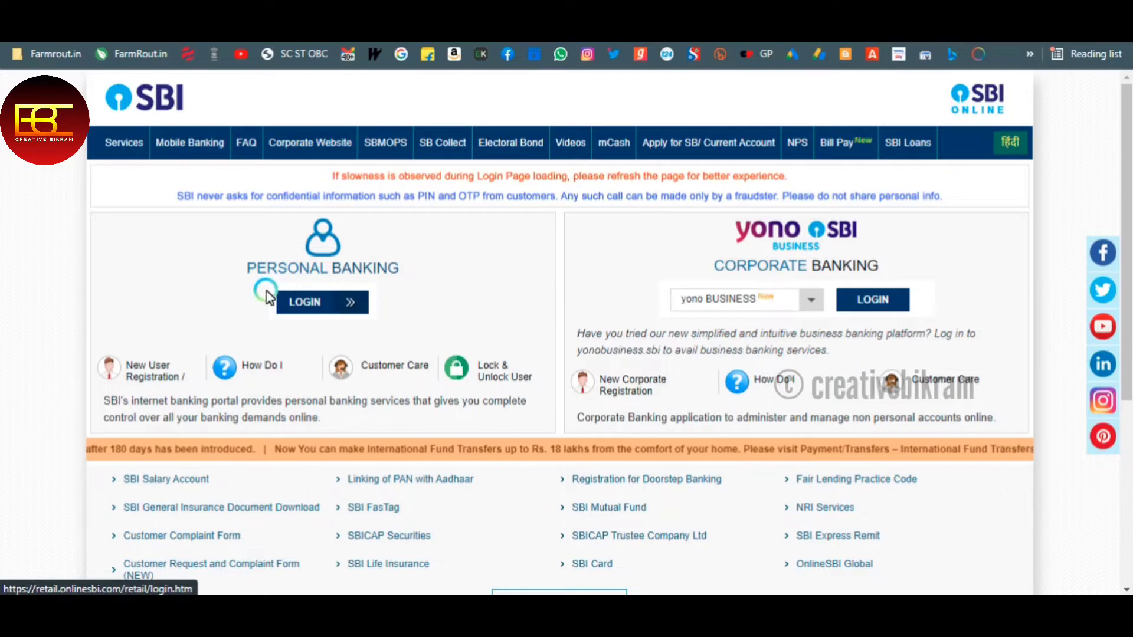
left_click(239, 285)
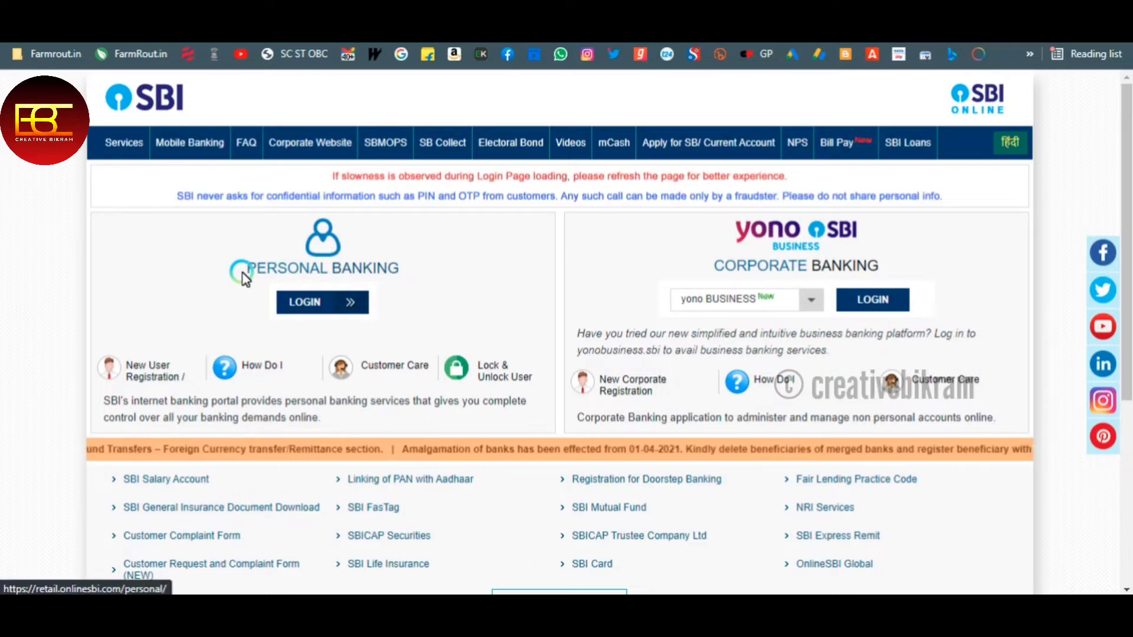
left_click(313, 306)
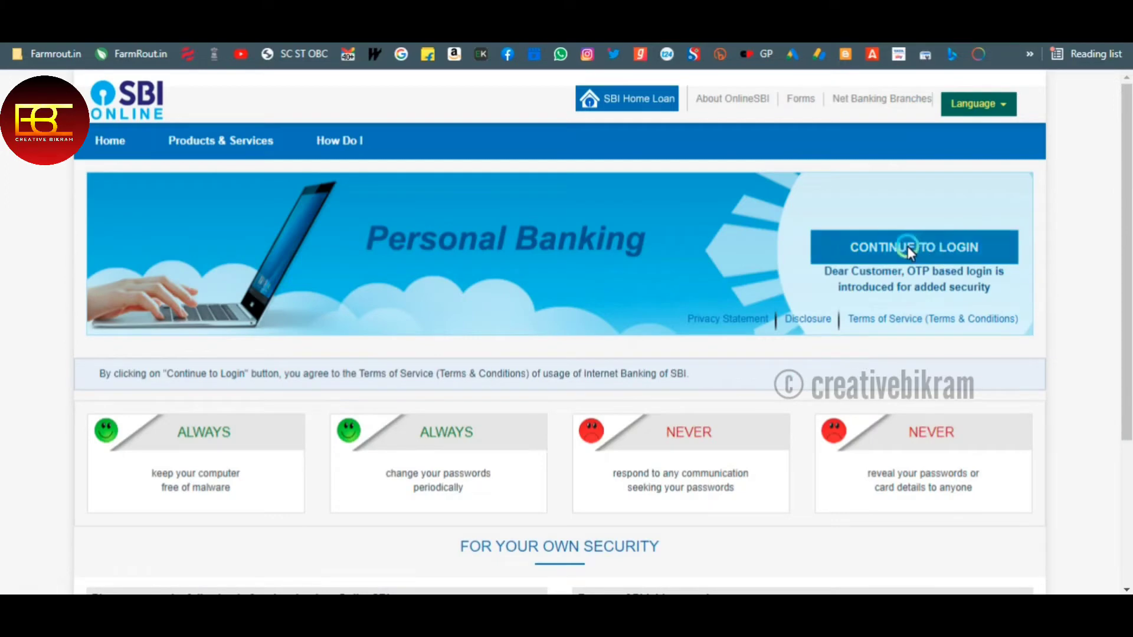
left_click(901, 243)
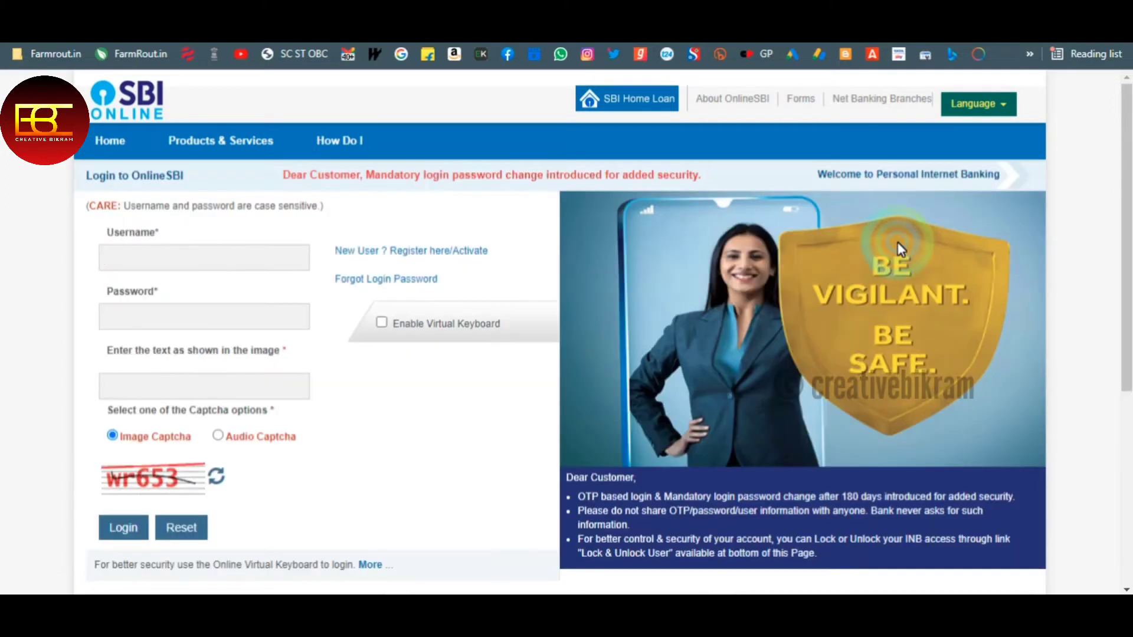
- Fill in the account username, password and image captcha text, and submit the login form
left_click(180, 305)
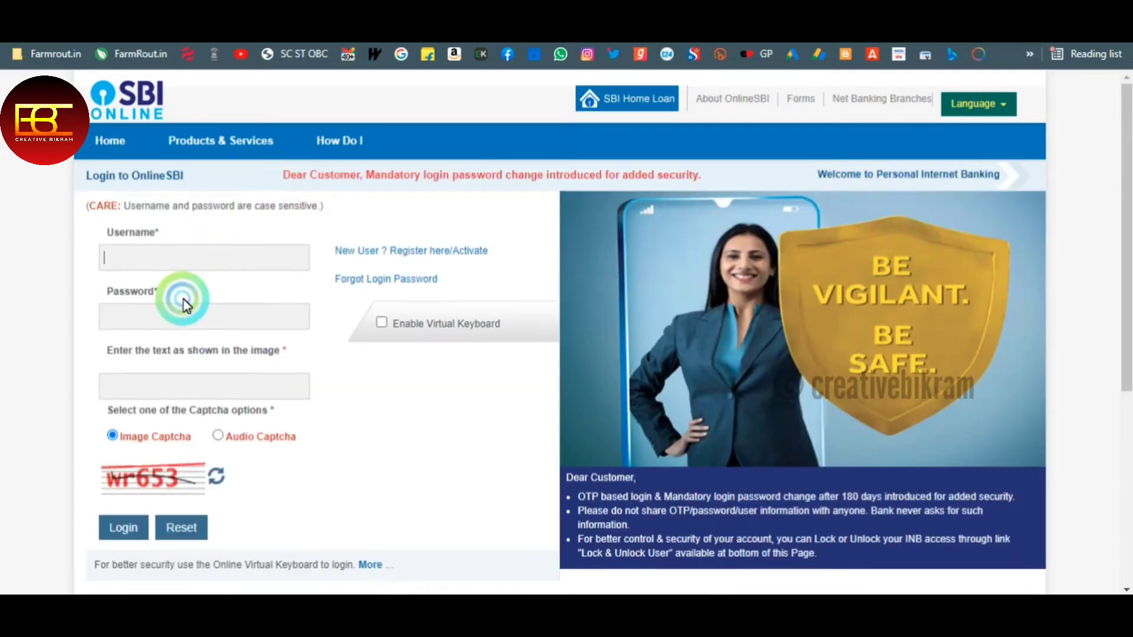
left_click(139, 395)
left_click(123, 526)
left_click(175, 316)
- Enter the one-time password for the second factor authentication and submit it
left_click(419, 288)
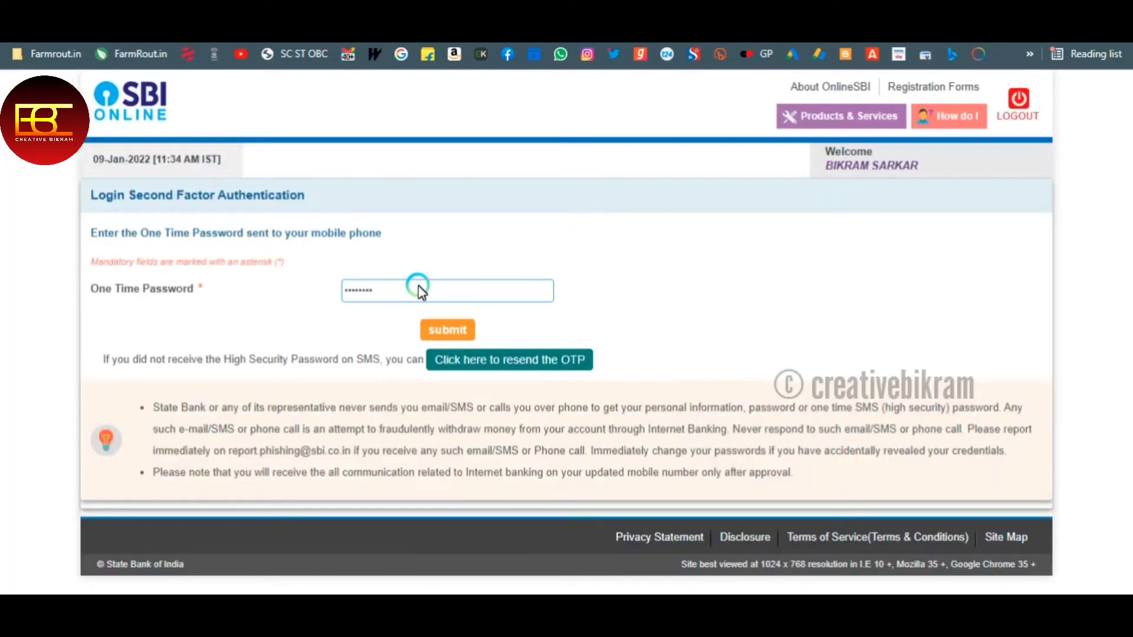
left_click(450, 326)
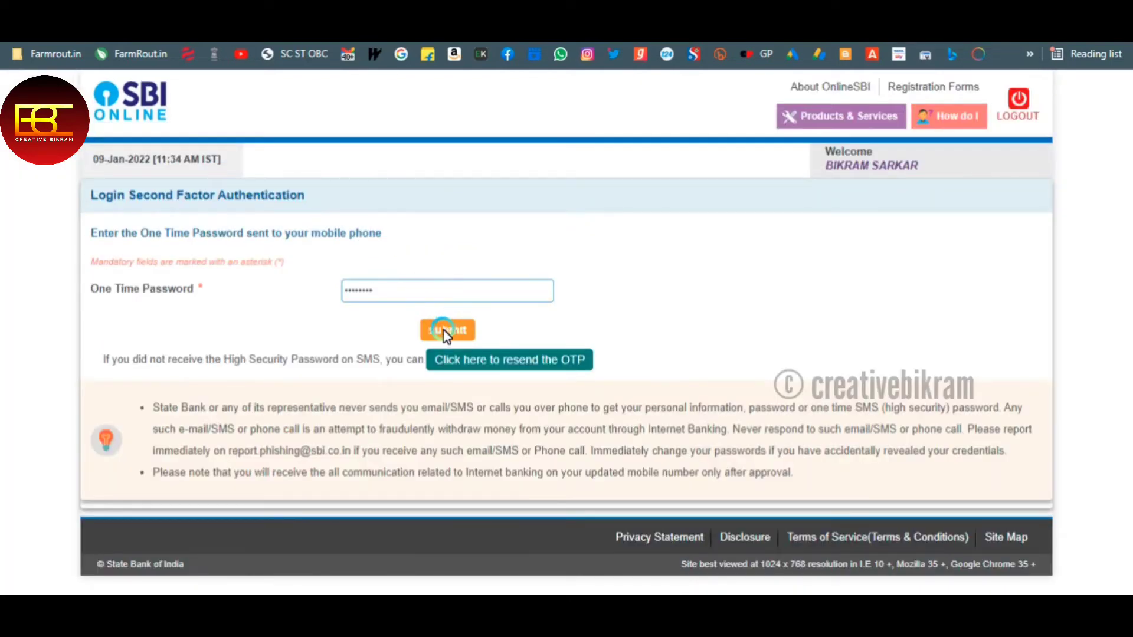
left_click(453, 332)
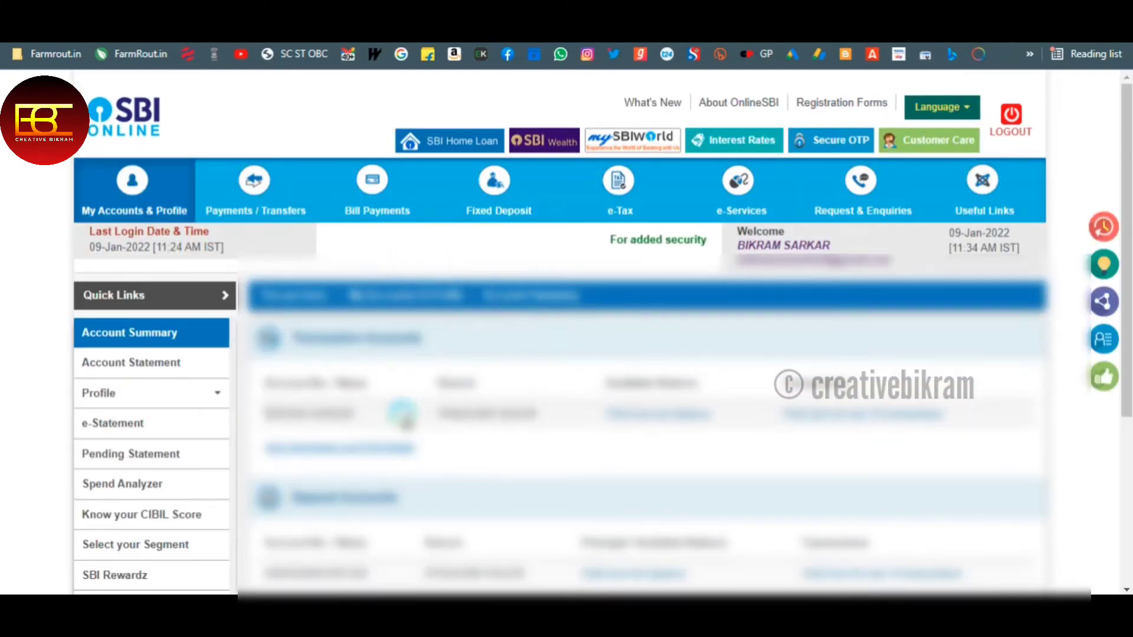
- Go to the e-Services page and open Social Security Schemes (PMJJBY / PMSBY / APY)
left_click_drag(725, 248, 885, 252)
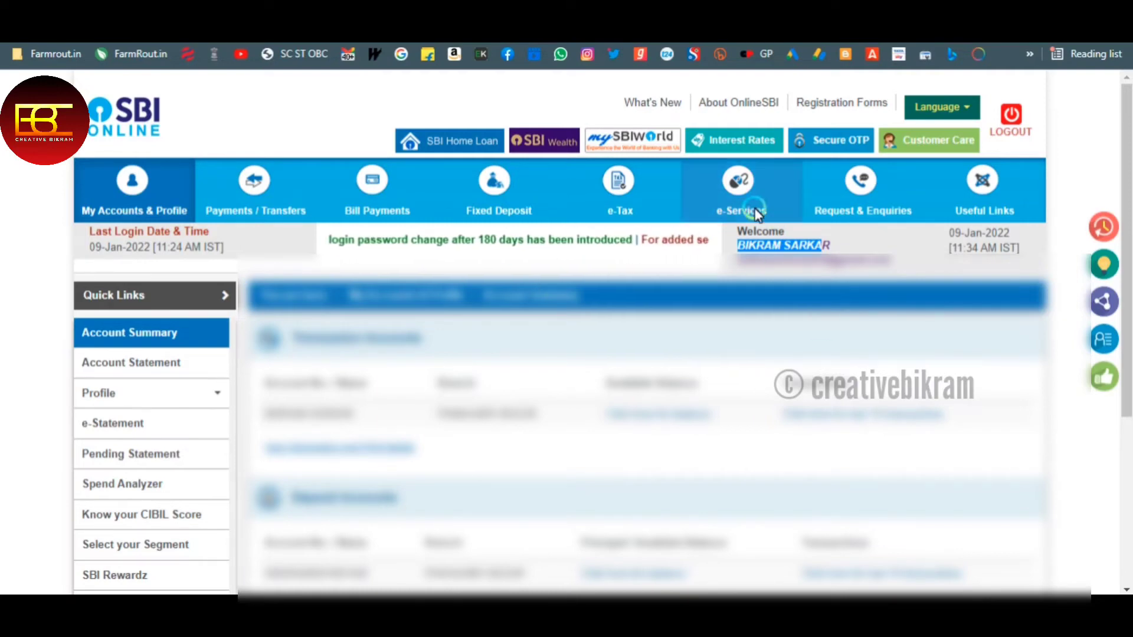
mouse_move(753, 203)
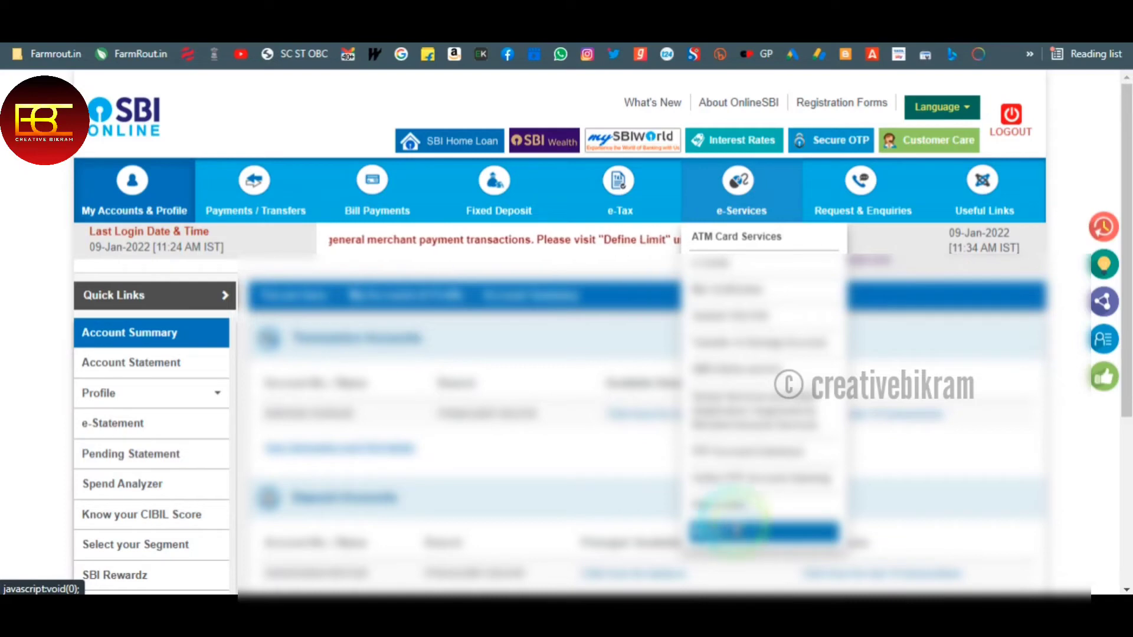
left_click(726, 530)
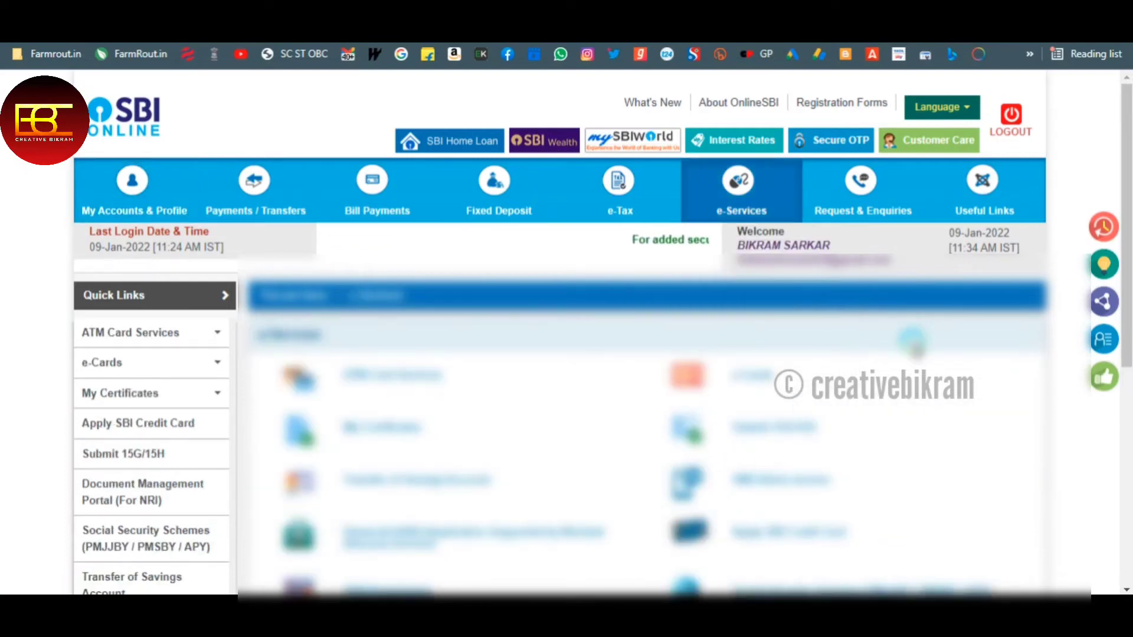
scroll(913, 346, "down", 1)
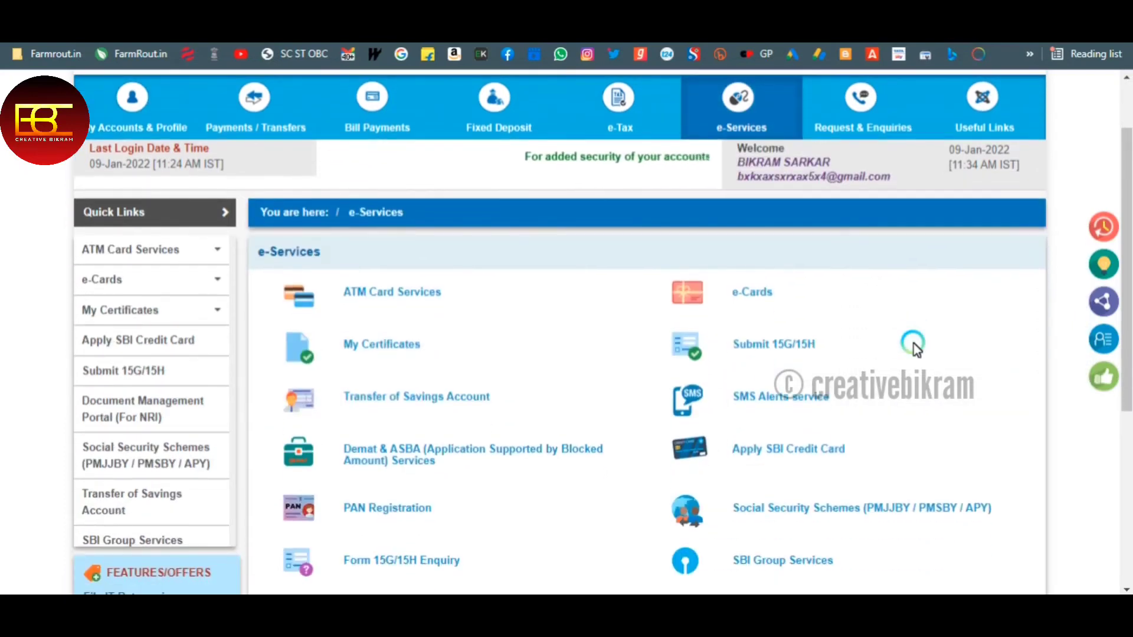
scroll(913, 346, "down", 1)
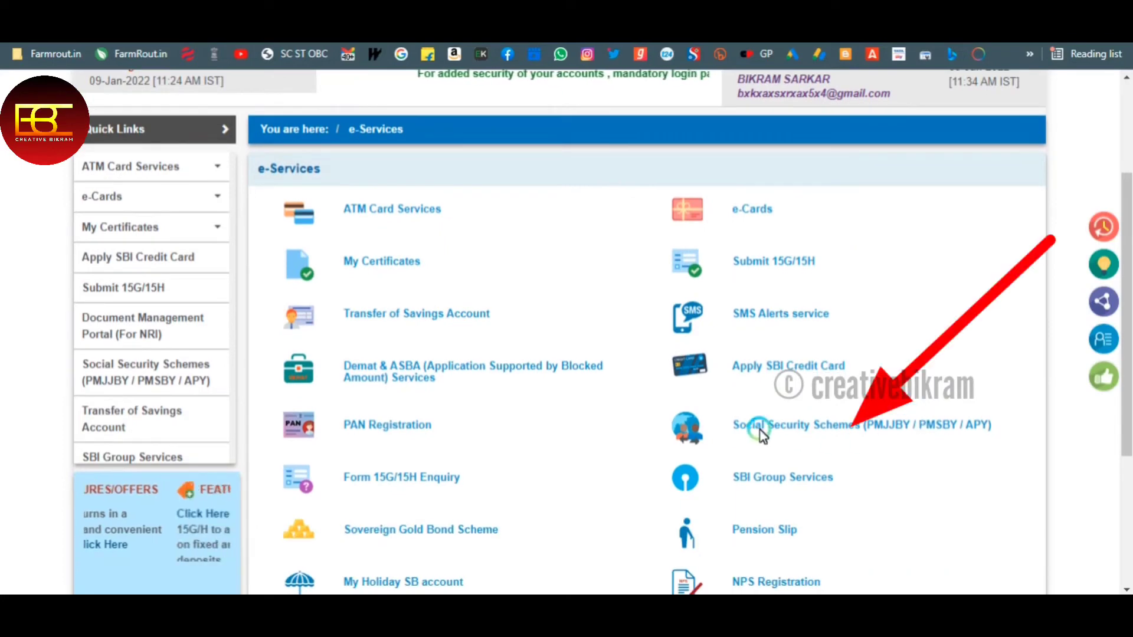
left_click(830, 422)
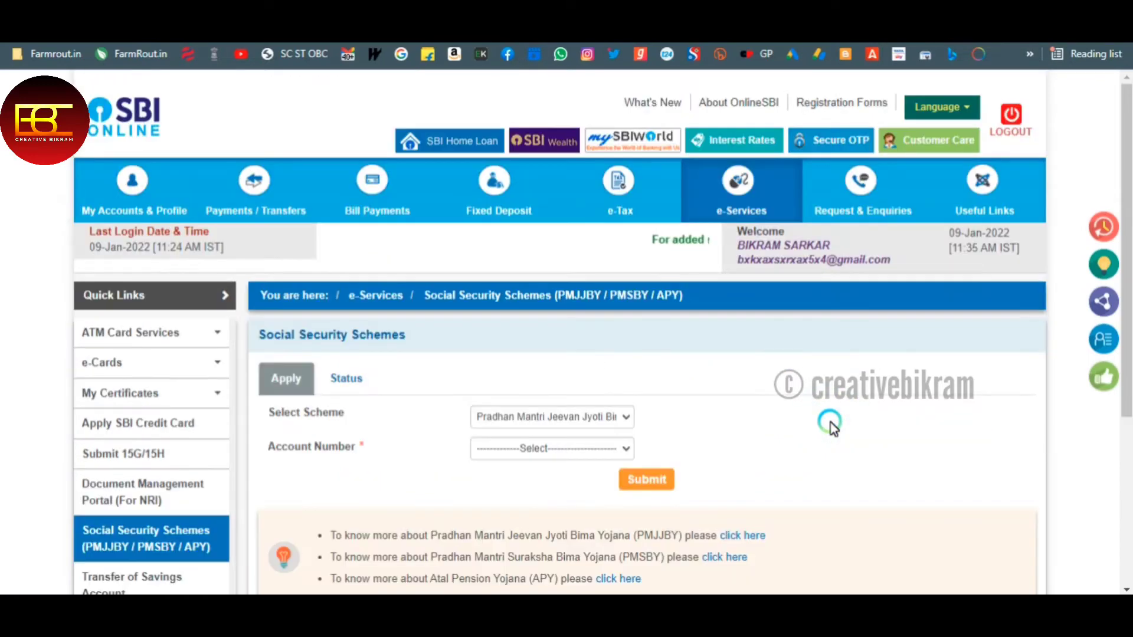
- Choose Pradhan Mantri Suraksha Bima Yojana (PMSBY) as the scheme to apply for and select the bank account number
scroll(831, 423, "down", 1)
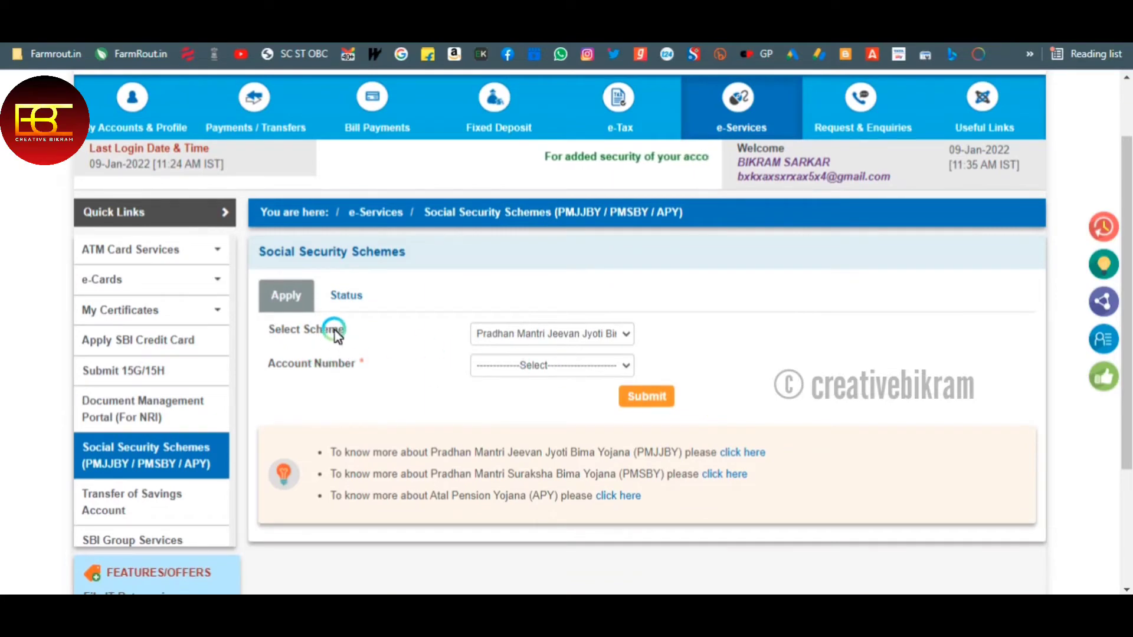
left_click(363, 344)
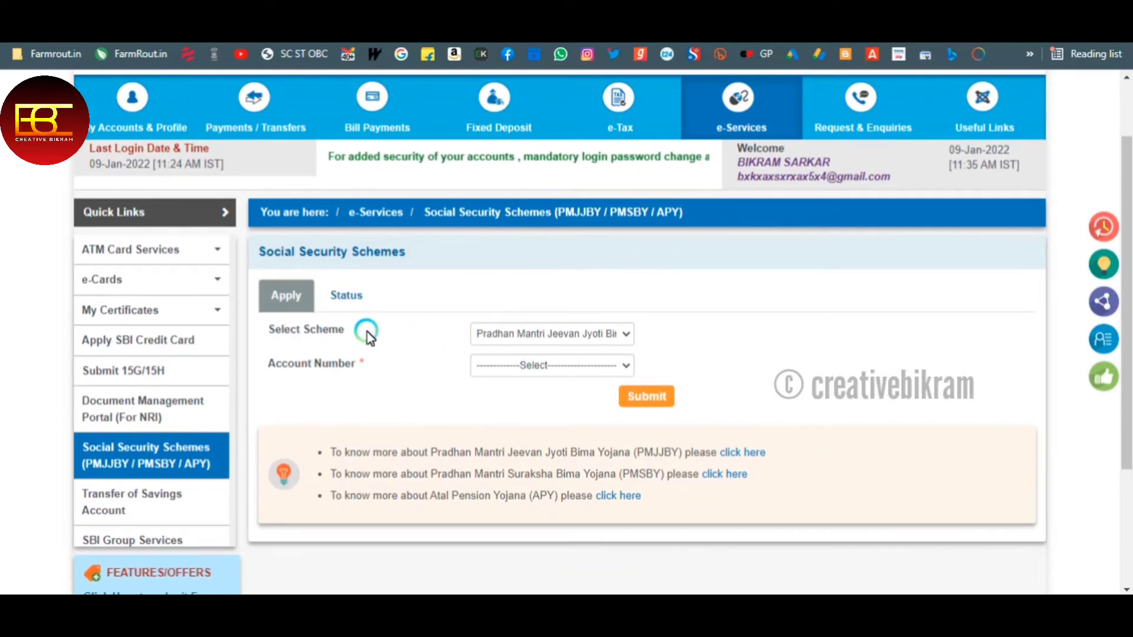
left_click(514, 334)
left_click(541, 341)
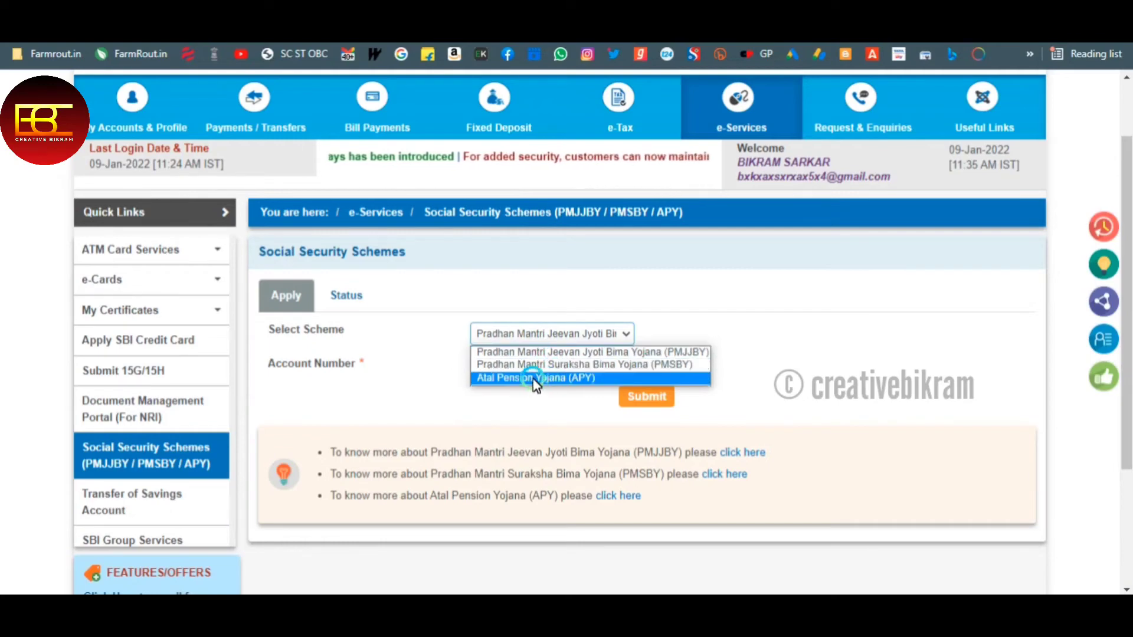
left_click(573, 365)
left_click(567, 365)
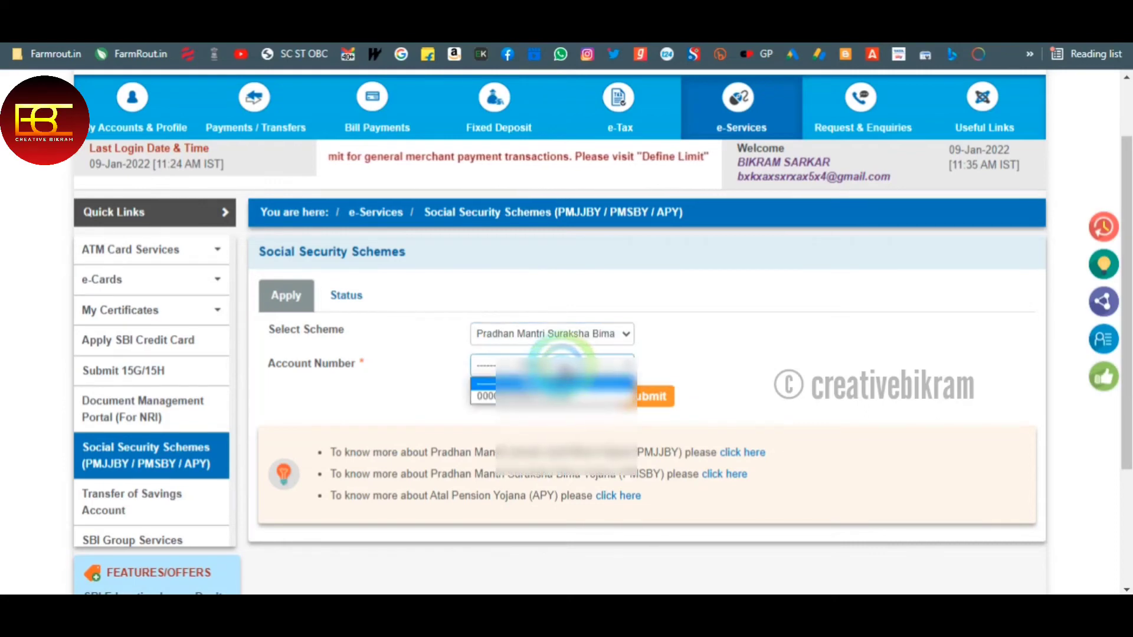
left_click(554, 396)
- Go over the information notes for the three schemes and open the details about Pradhan Mantri Suraksha Bima Yojana (PMSBY)
left_click(385, 460)
left_click_drag(345, 452, 671, 455)
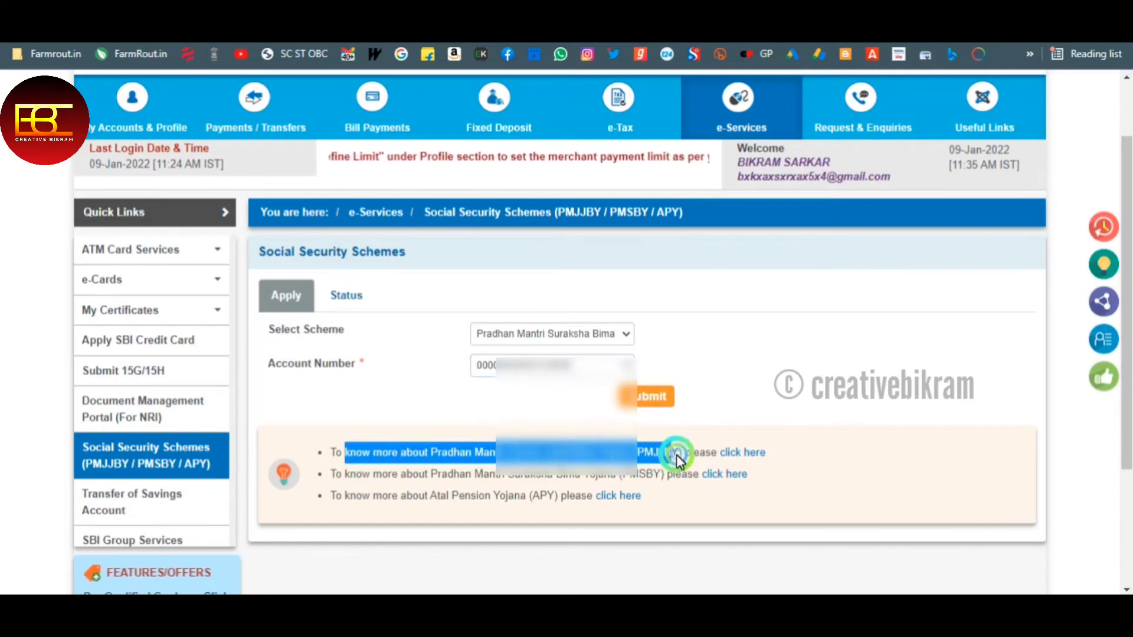
left_click(375, 478)
left_click_drag(375, 481, 732, 475)
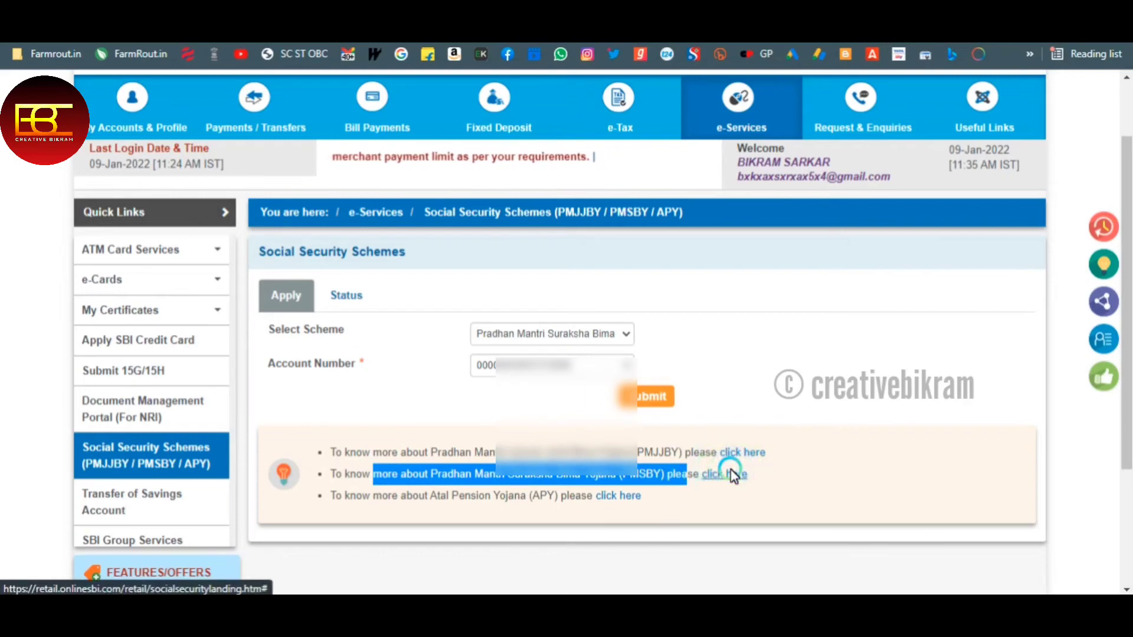
left_click_drag(349, 496, 519, 501)
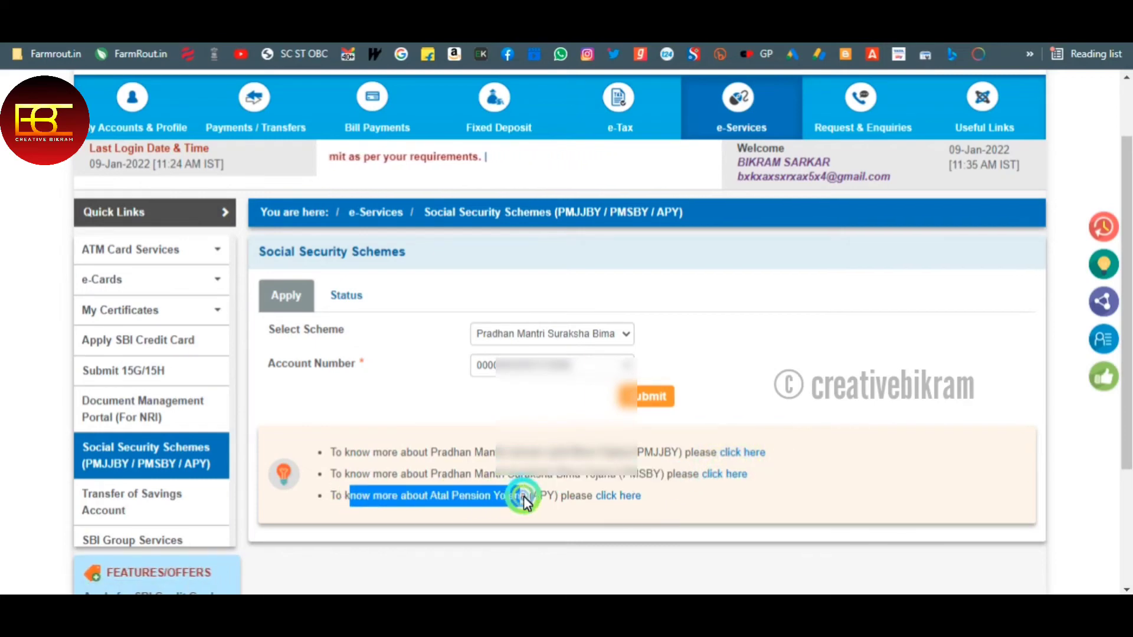
left_click(718, 484)
left_click(727, 473)
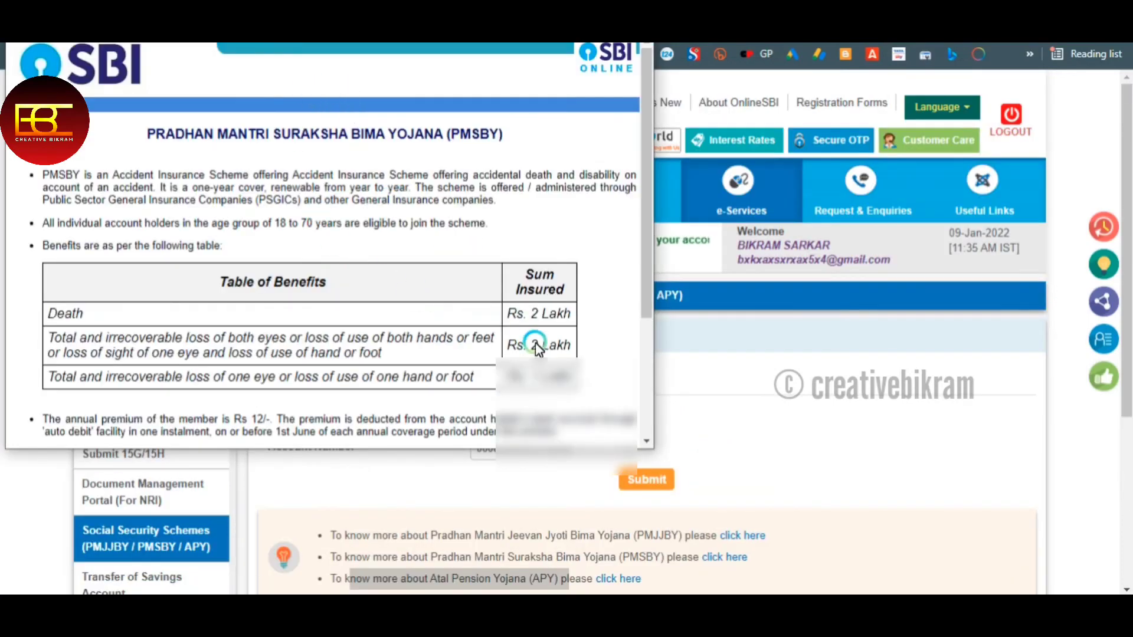
- Examine the benefits table, annual premium and auto-debit terms in the PMSBY details, and return to the application form
scroll(519, 360, "down", 2)
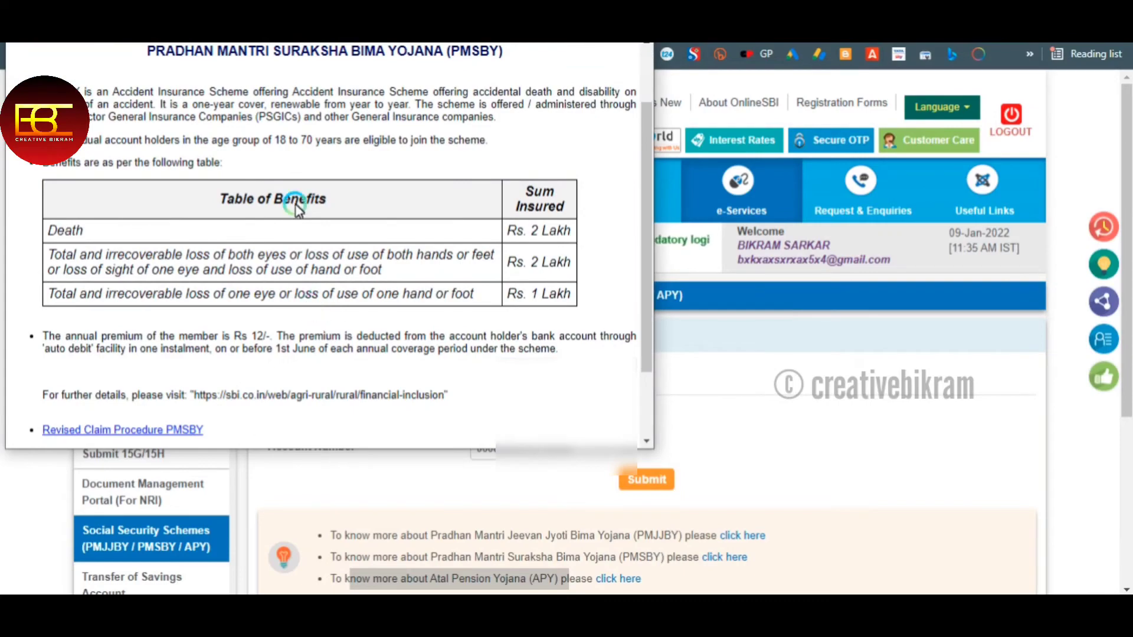
scroll(298, 203, "up", 2)
scroll(390, 239, "down", 3)
scroll(404, 255, "up", 1)
scroll(405, 255, "down", 1)
double_click(243, 254)
left_click(322, 427)
scroll(586, 401, "down", 2)
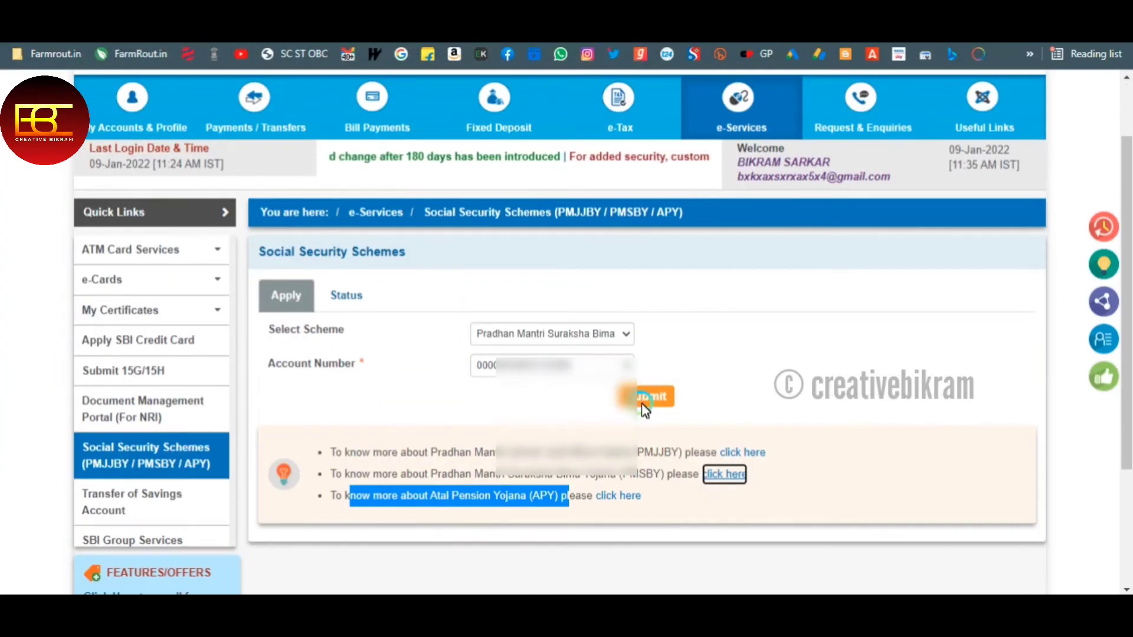
left_click(534, 398)
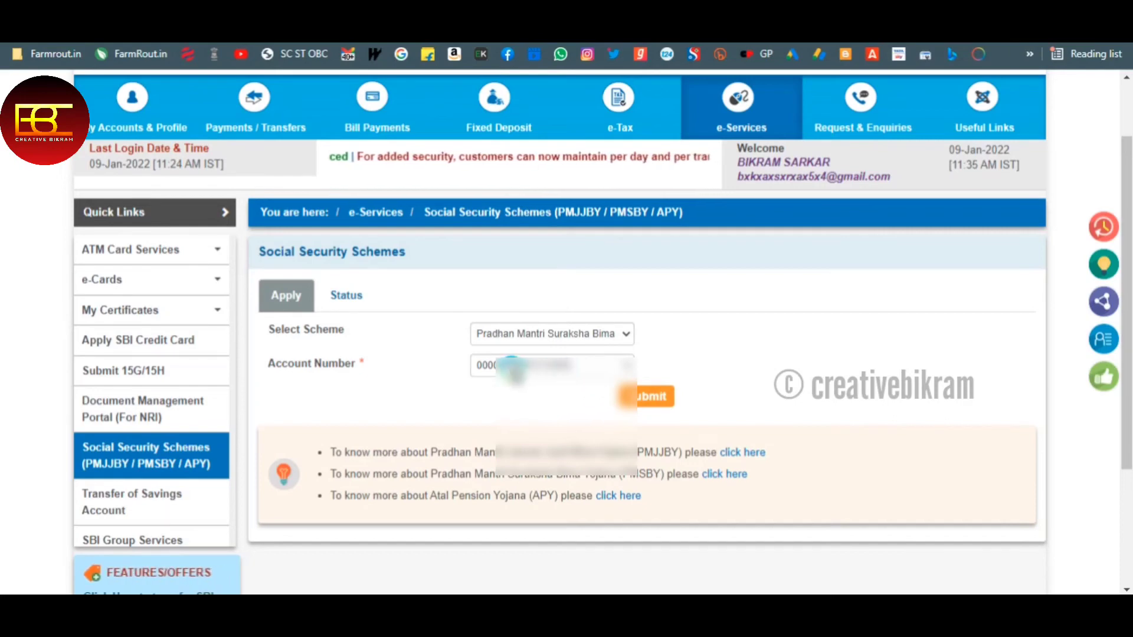
- Try to submit the PMSBY application for the selected account and read the response message
left_click(651, 399)
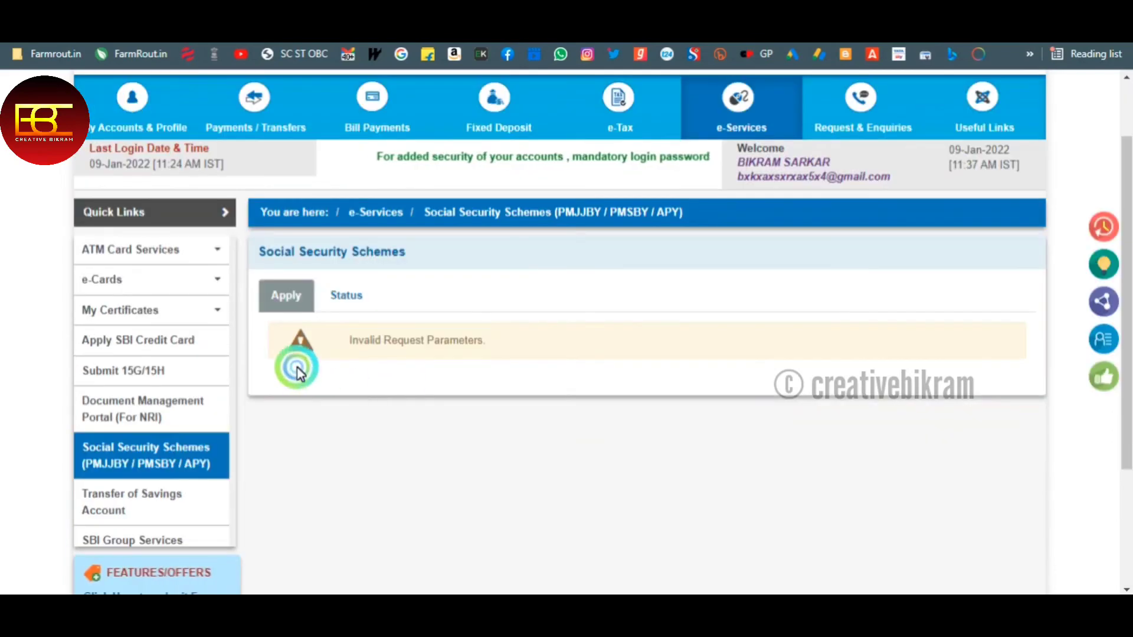
left_click_drag(285, 366, 515, 376)
left_click(348, 343)
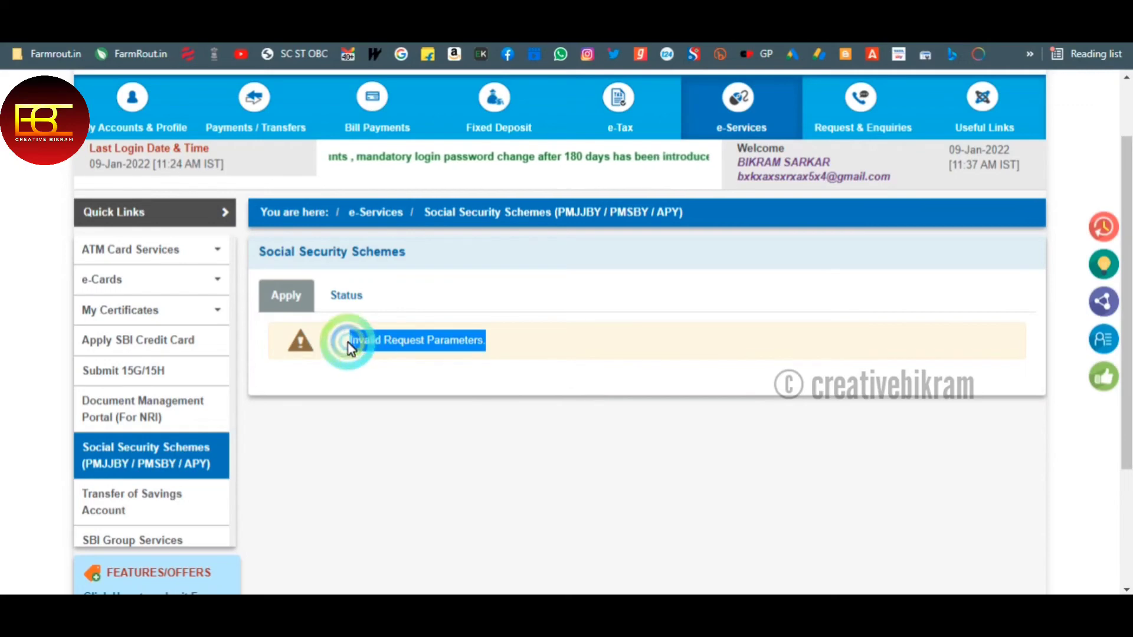
left_click(511, 361)
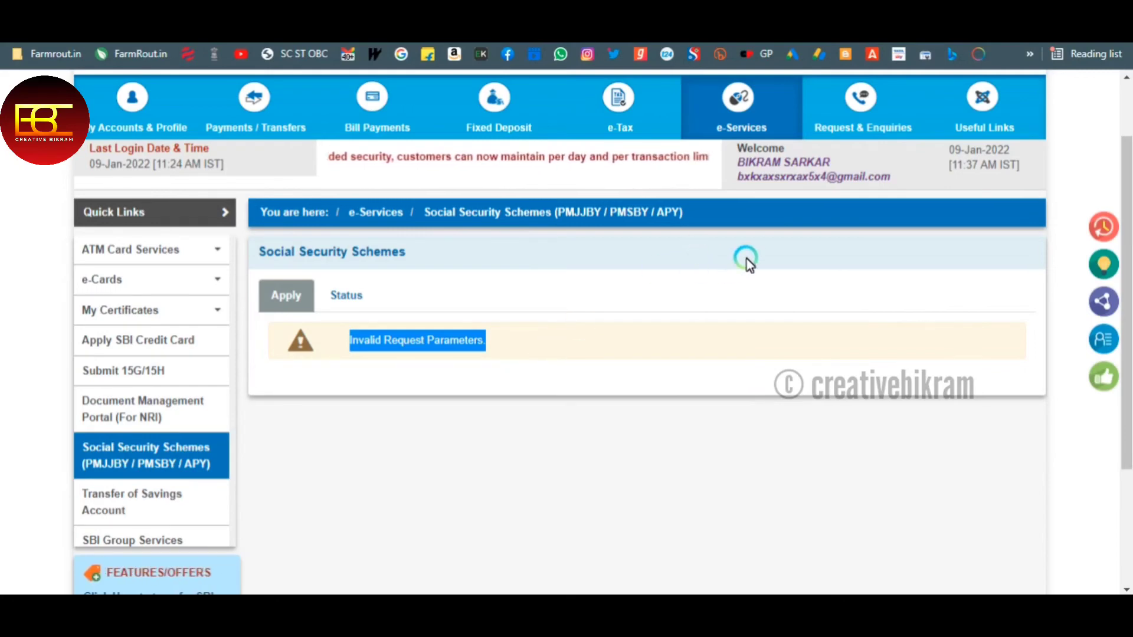
left_click(554, 210)
left_click(367, 327)
left_click(288, 297)
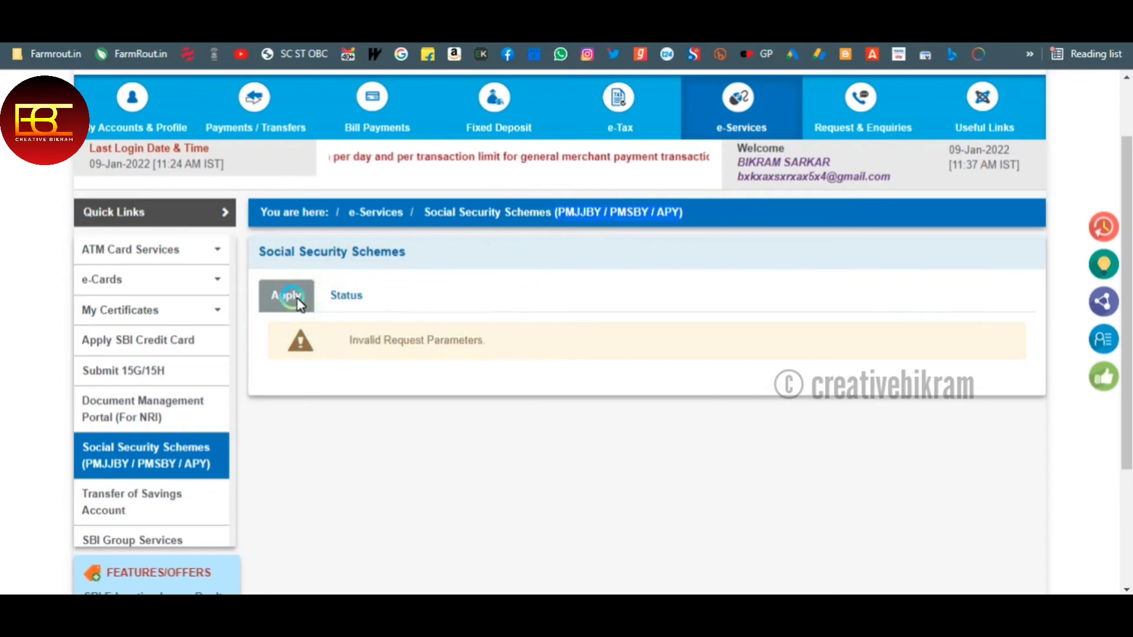
left_click(334, 343)
left_click_drag(335, 342, 468, 349)
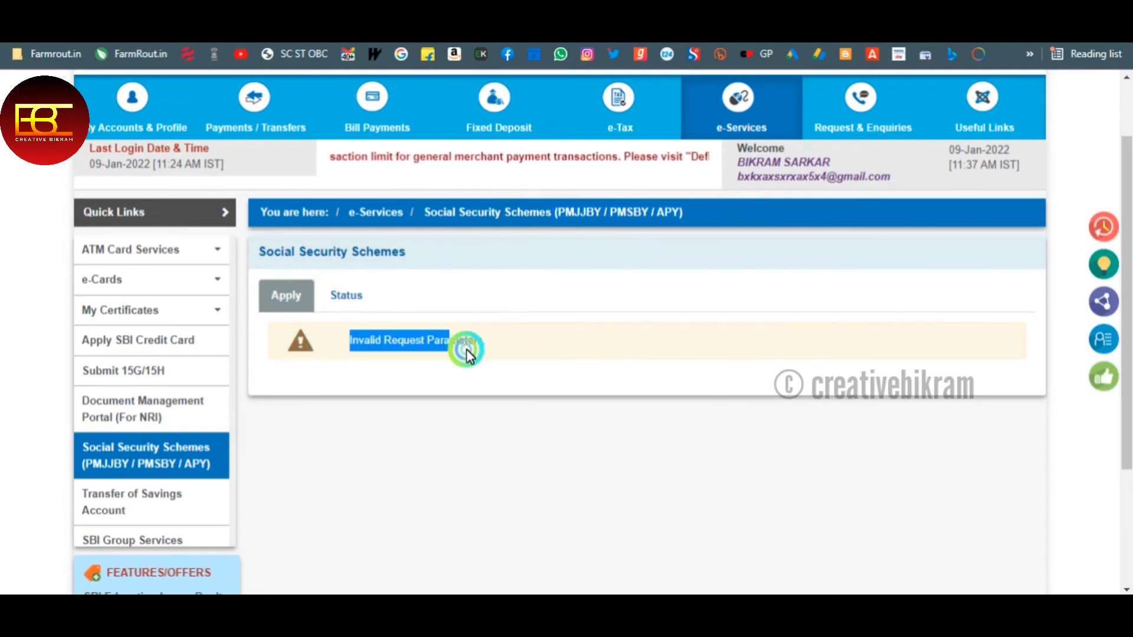
left_click_drag(356, 349, 490, 342)
- Reopen the application form, choose Pradhan Mantri Suraksha Bima Yojana (PMSBY) and the account number again, and resubmit the application
left_click(288, 298)
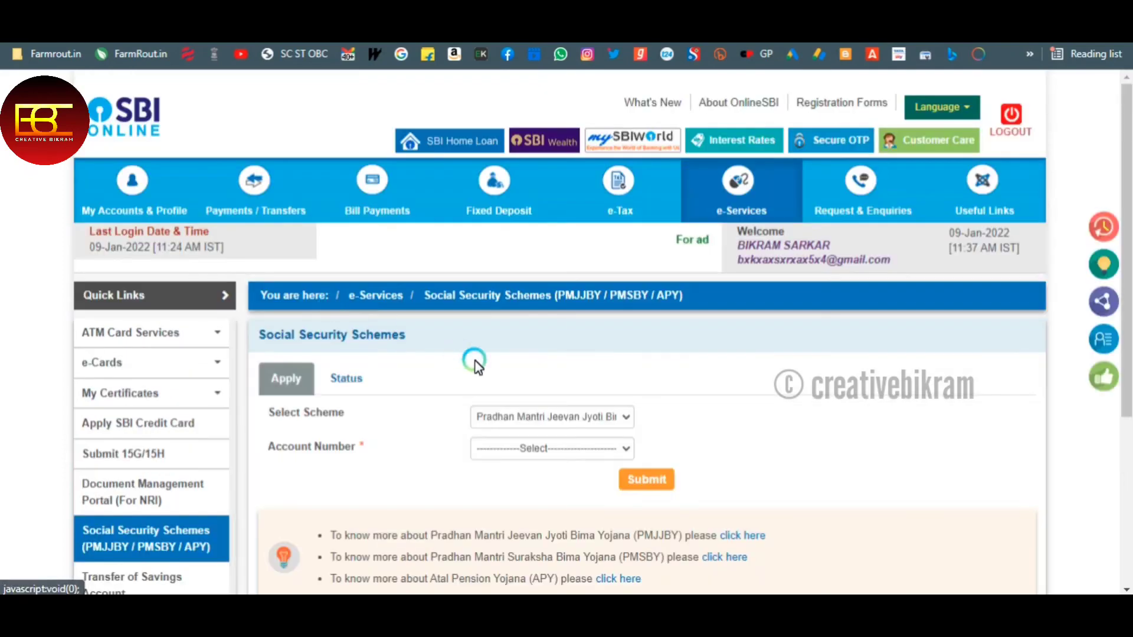
left_click(576, 413)
left_click(598, 448)
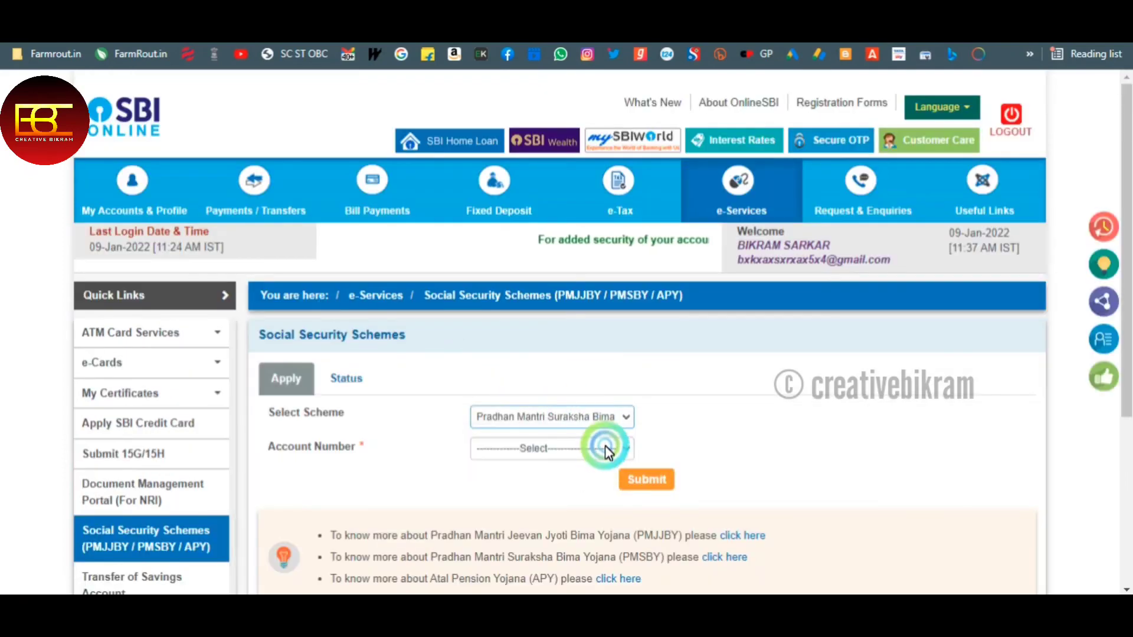
left_click(569, 448)
left_click(569, 467)
left_click(643, 478)
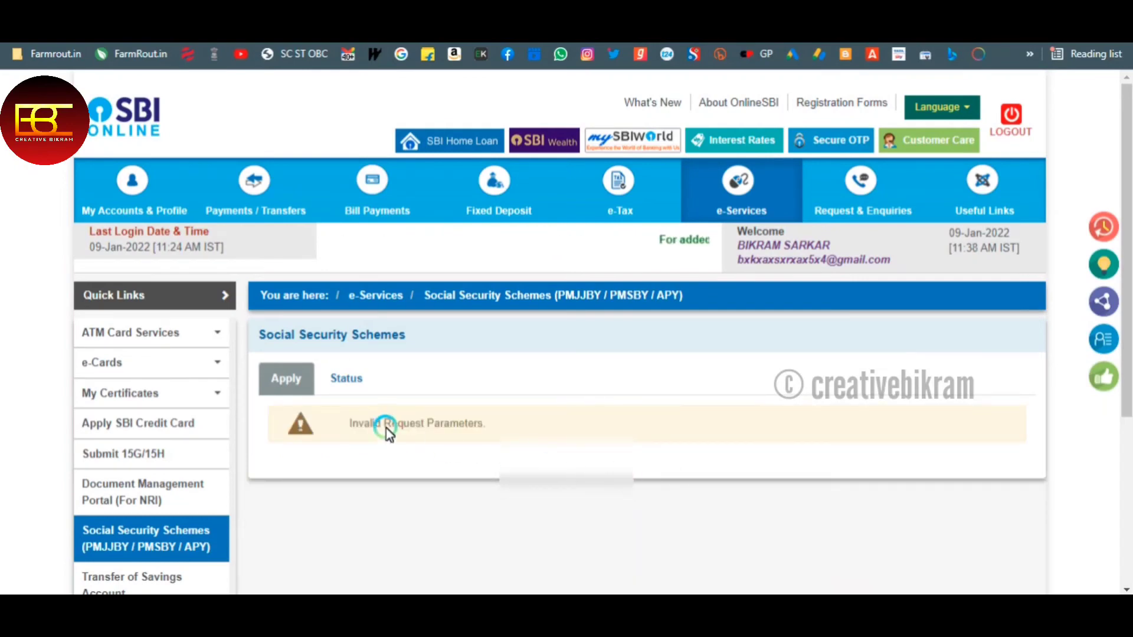
left_click_drag(346, 429, 488, 430)
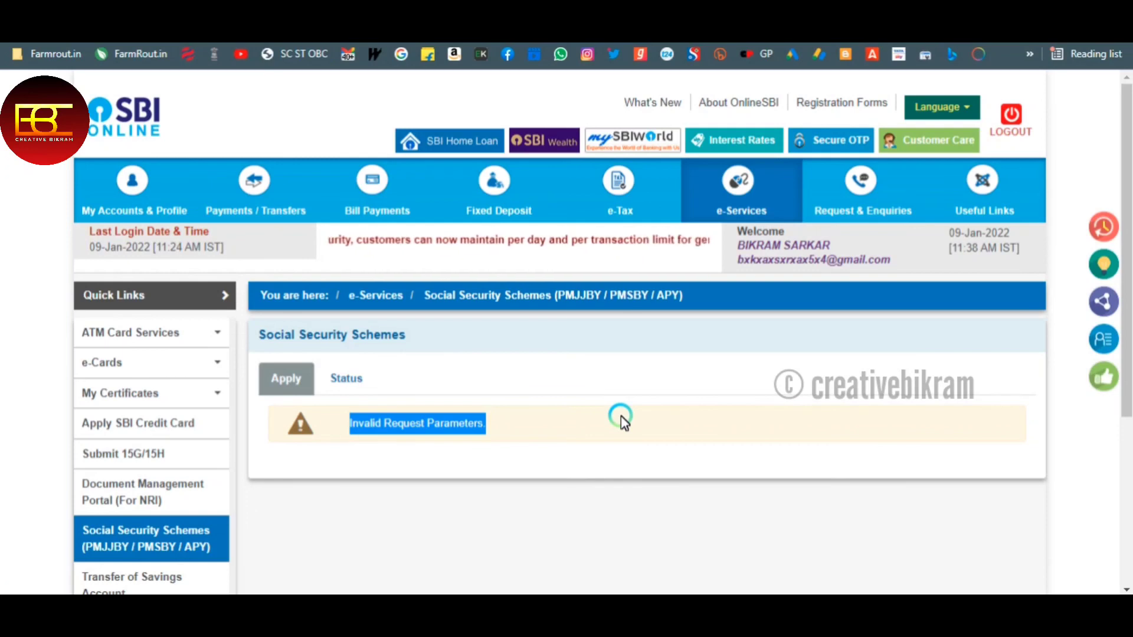
- Open the application status view for the Social Security Schemes
left_click(354, 377)
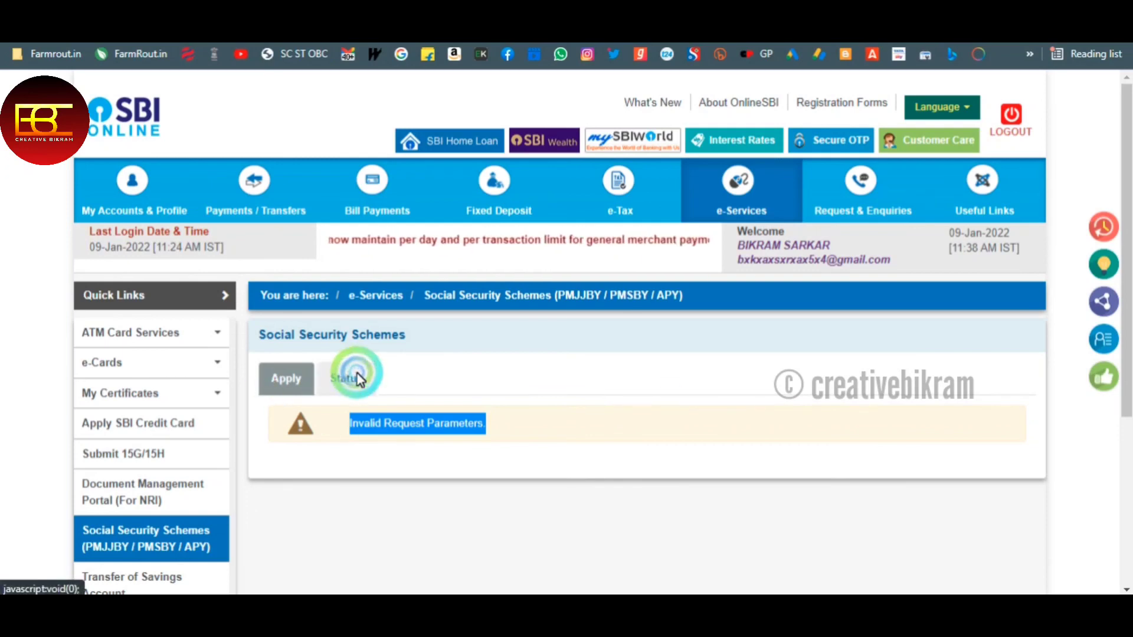